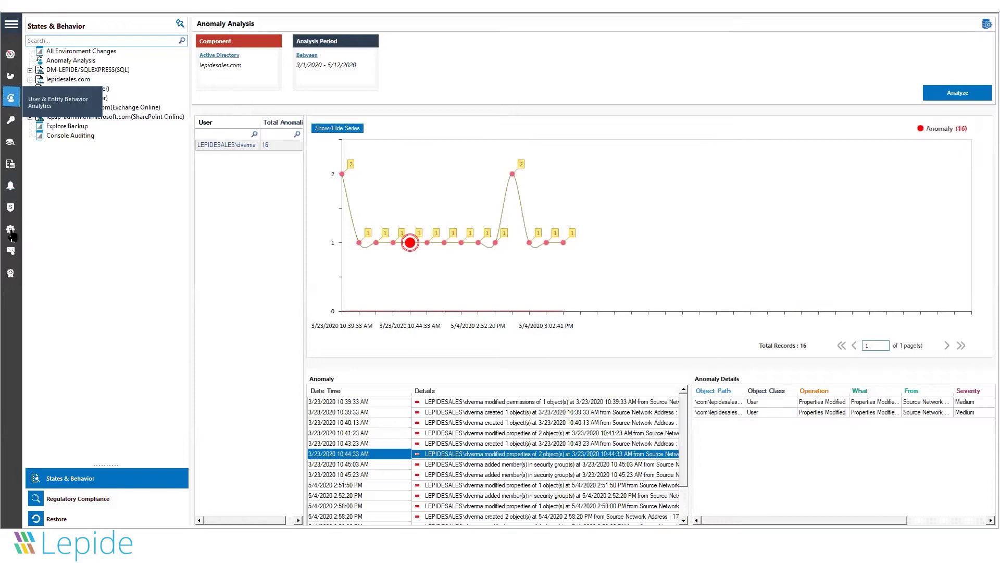
Review the Added Component tiles in Component Management, including both file servers, then return to States & Behavior
left_click(11, 230)
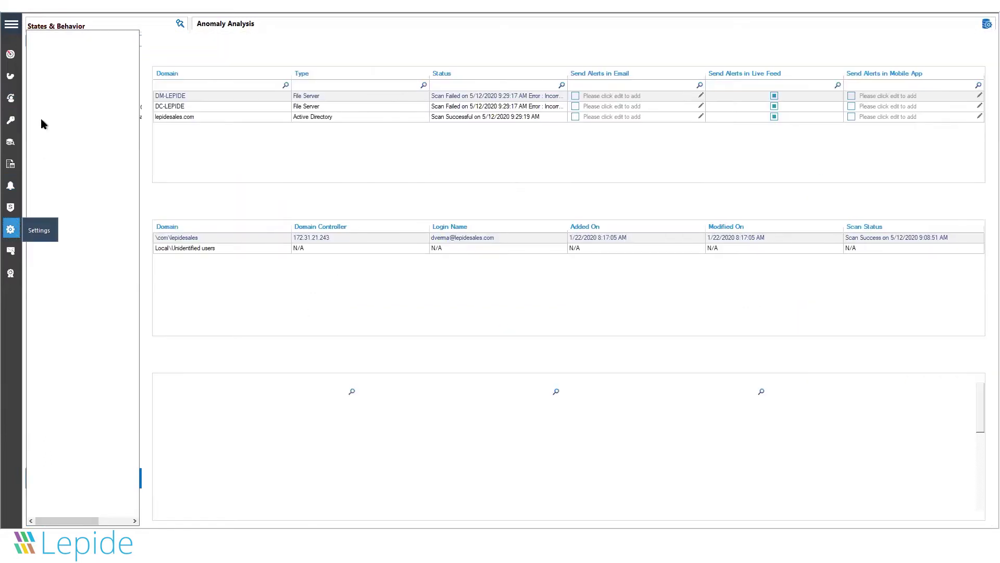
left_click(83, 34)
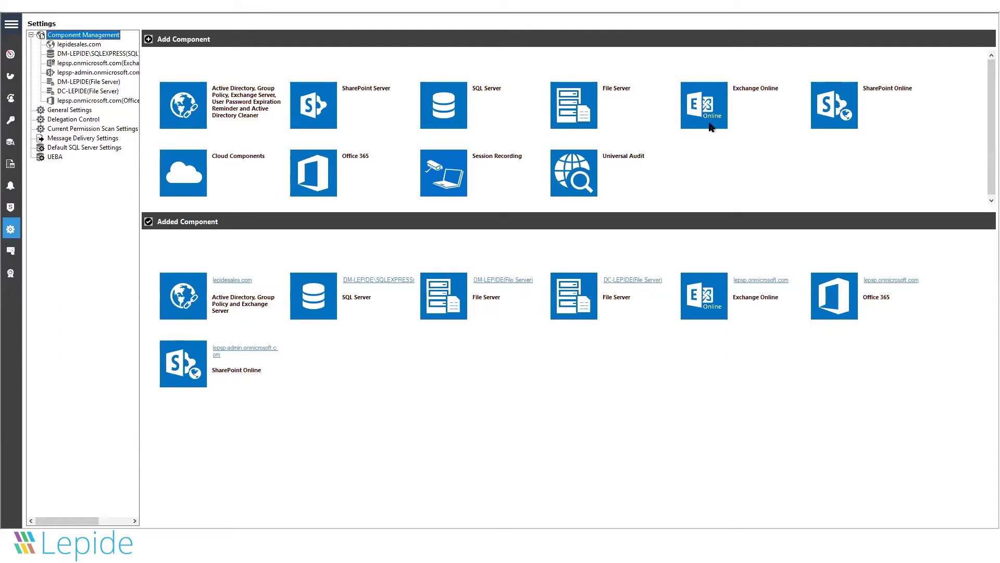
left_click(638, 127)
left_click(11, 102)
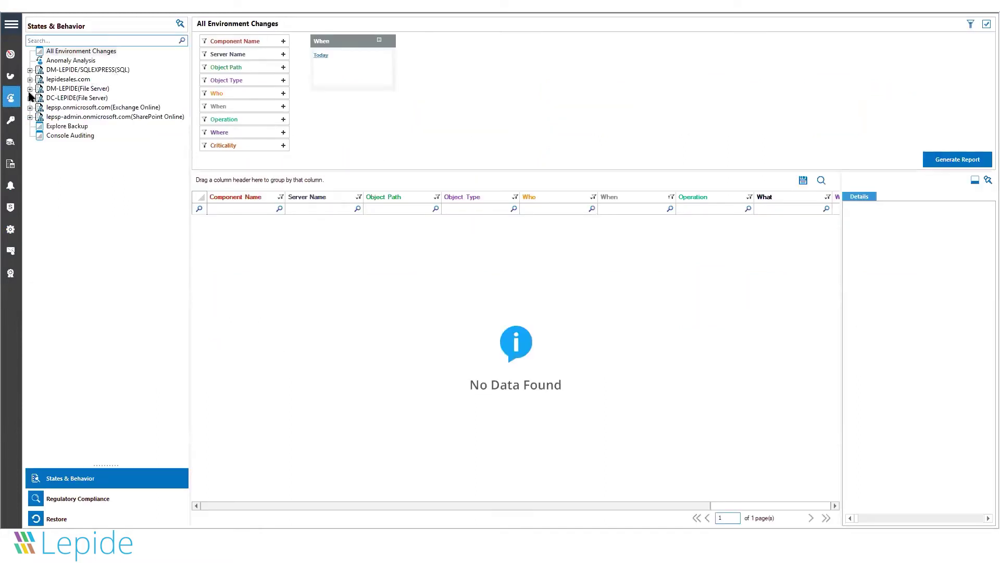
Generate today's All Modifications in File Server report for DM-LEPIDE(File Server), showing 71 records
left_click(29, 88)
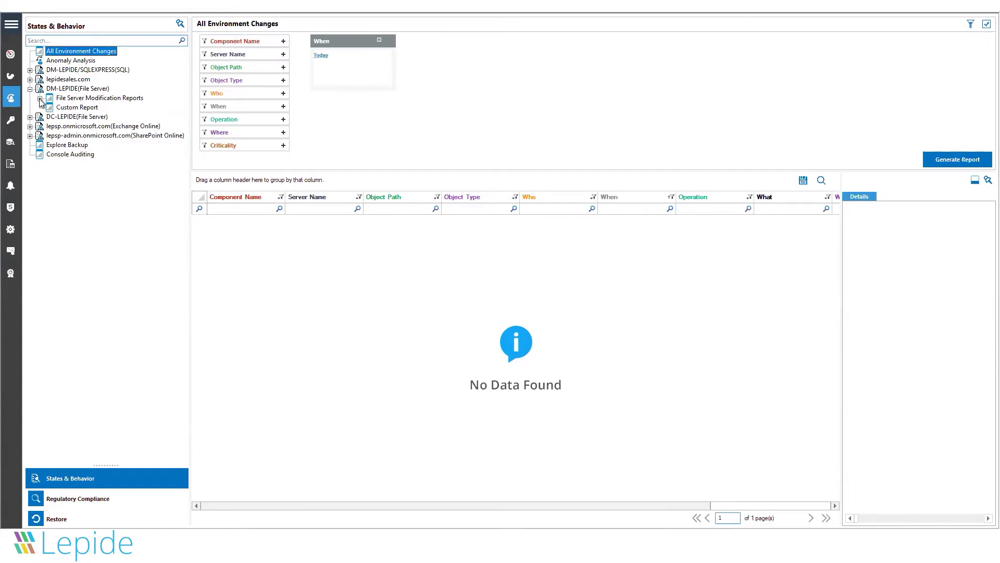
left_click(40, 98)
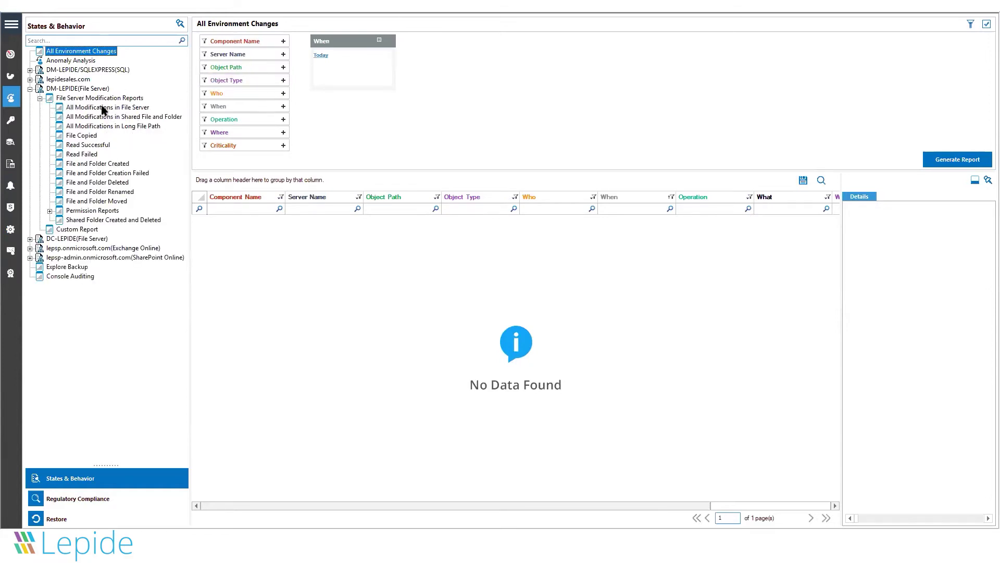
left_click(104, 108)
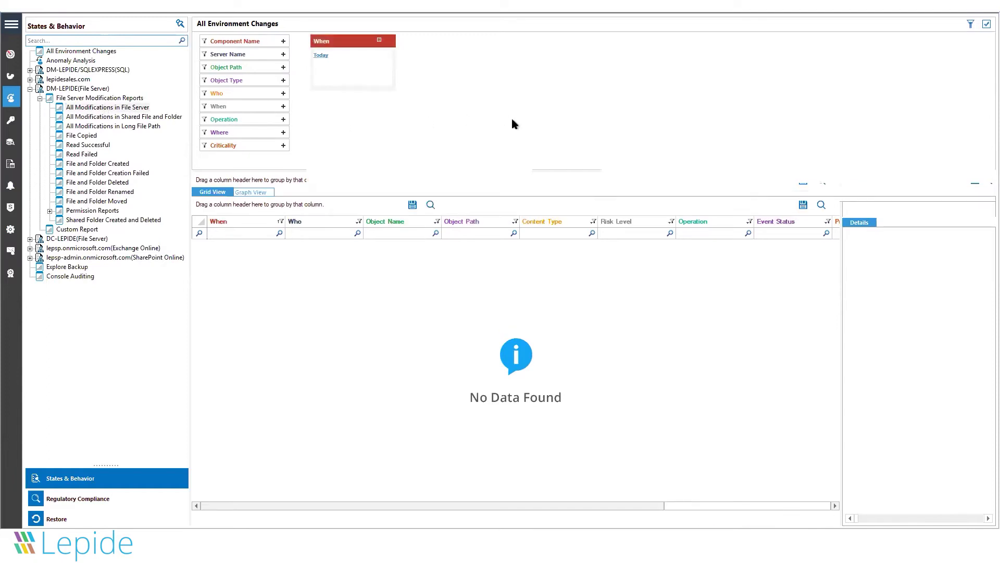
left_click(940, 176)
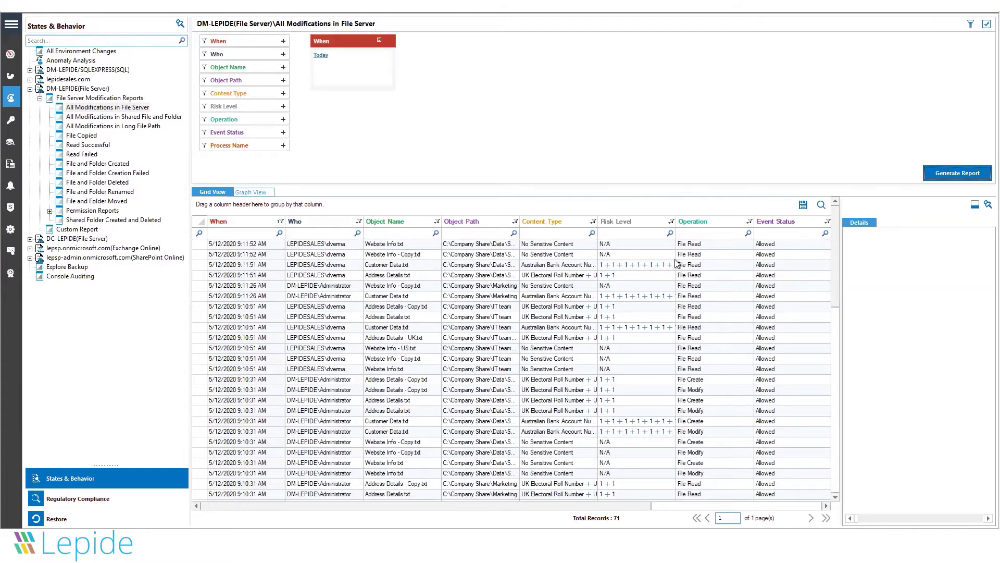
Show details for the Website Info.txt read, then the Address Details - Copy.txt modify and create events
left_click(690, 246)
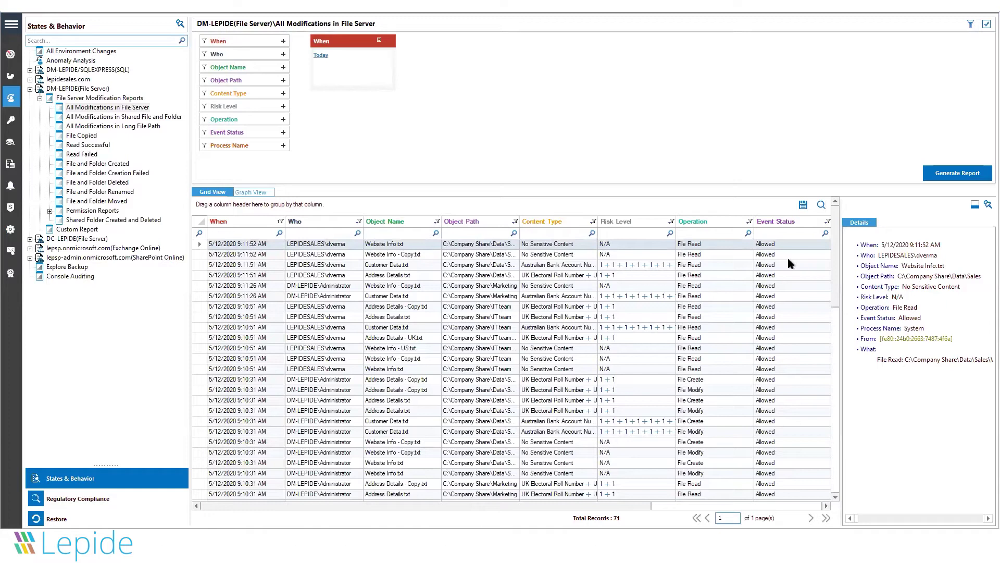
left_click(696, 390)
left_click(696, 380)
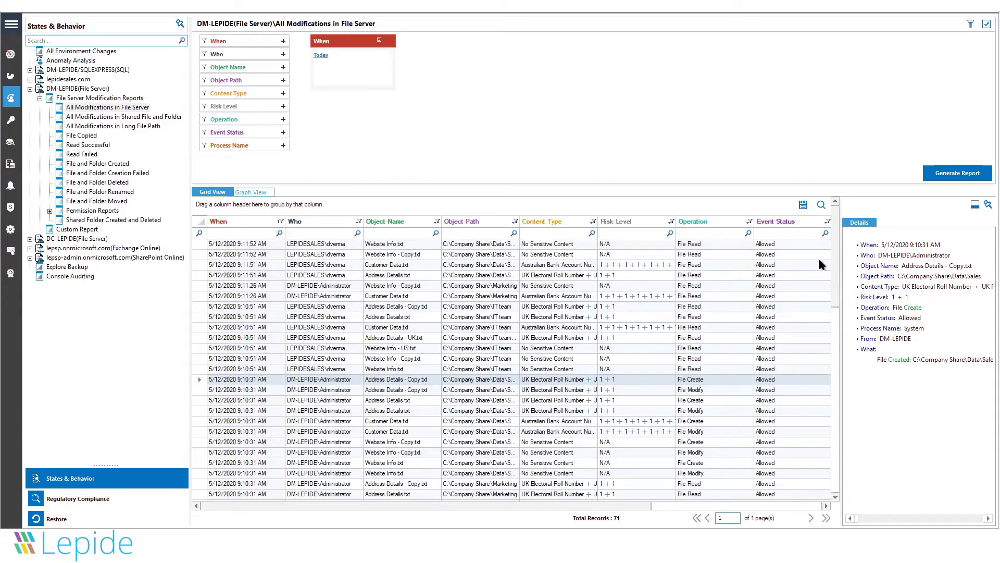
Inspect the rename, Website Info - Copy.txt and Customer Data.txt events, then widen the Object Path column
left_click_drag(836, 255, 835, 381)
left_click(715, 450)
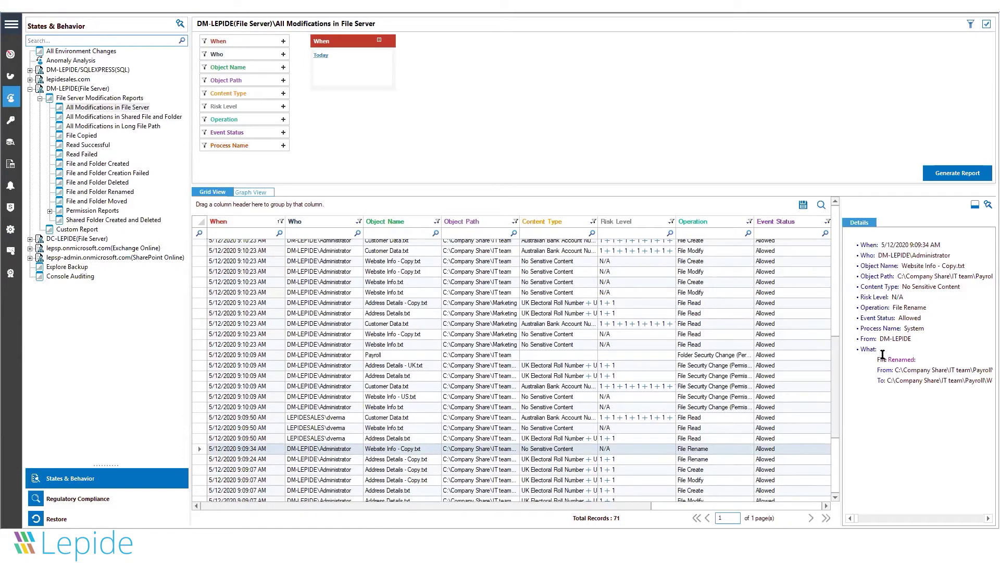
left_click(397, 265)
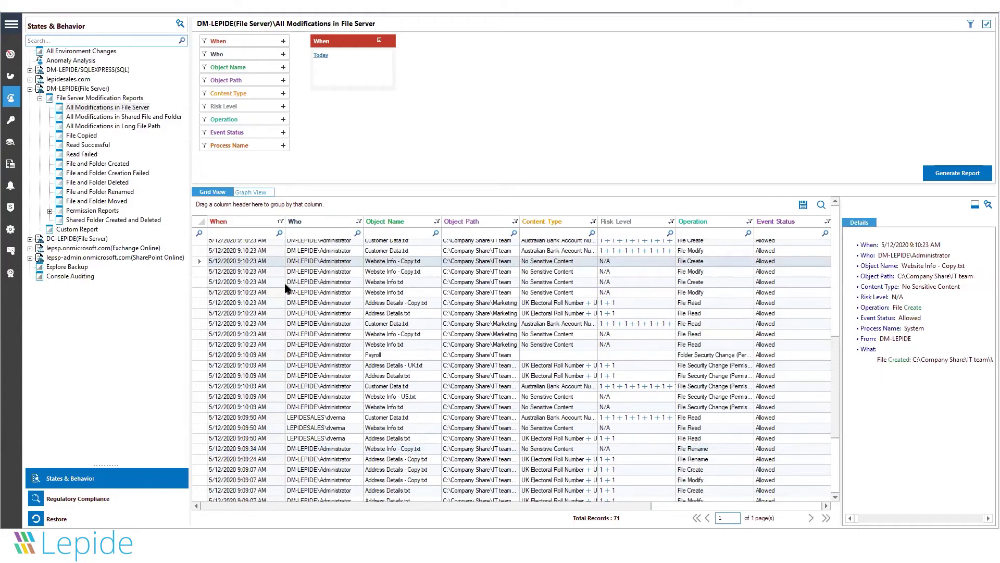
left_click(404, 252)
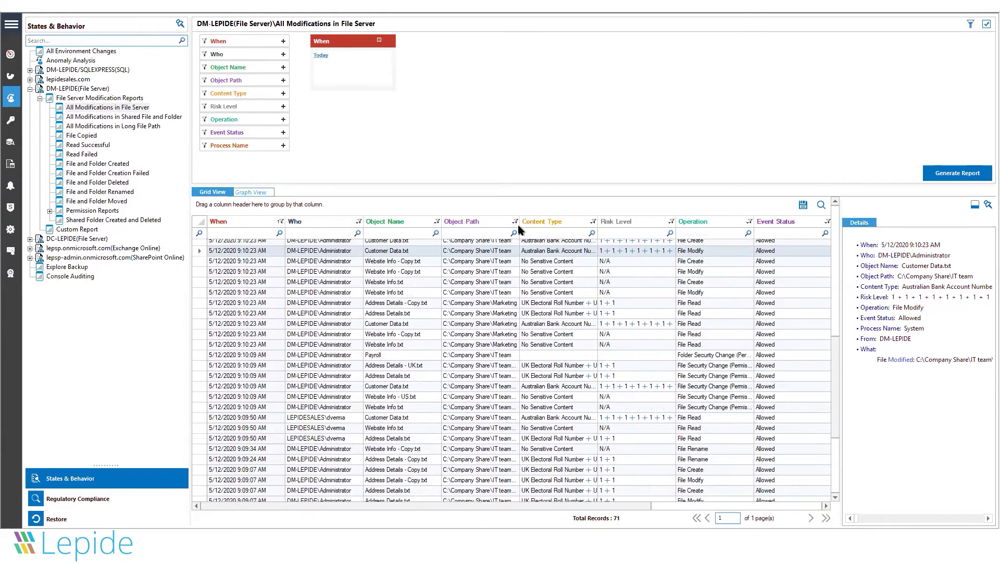
left_click_drag(521, 224, 573, 229)
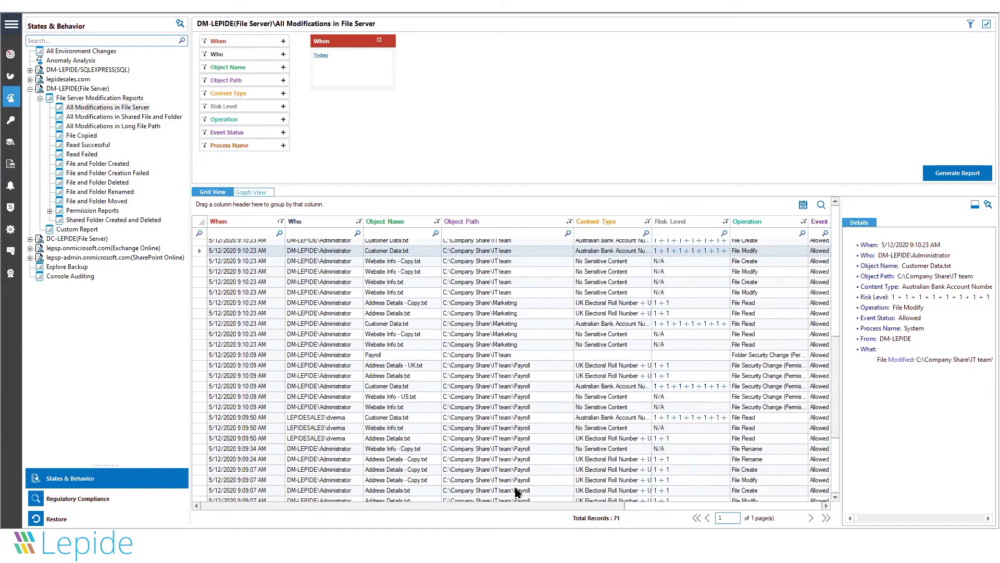
left_click_drag(551, 501, 717, 498)
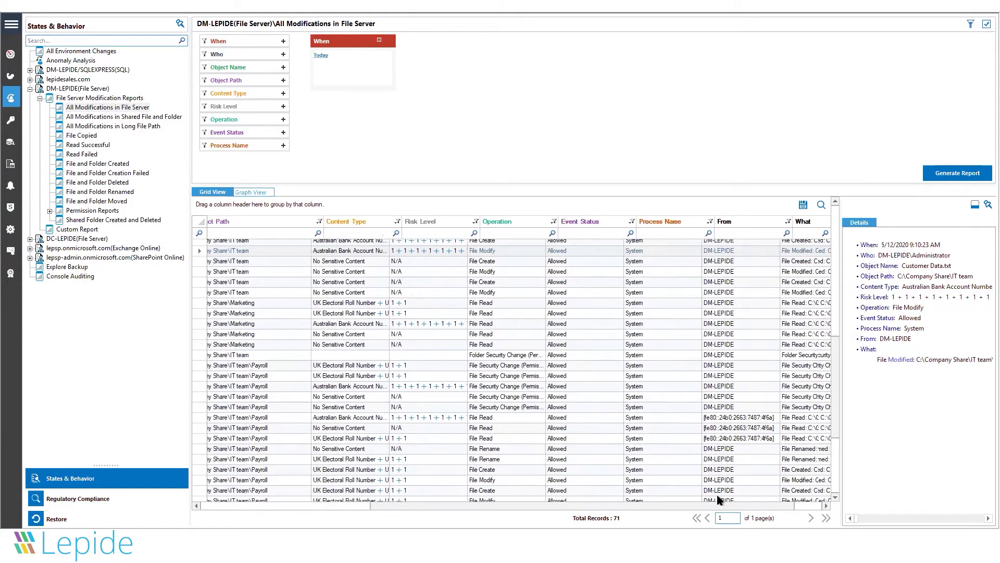
scroll(718, 499, "right", 1)
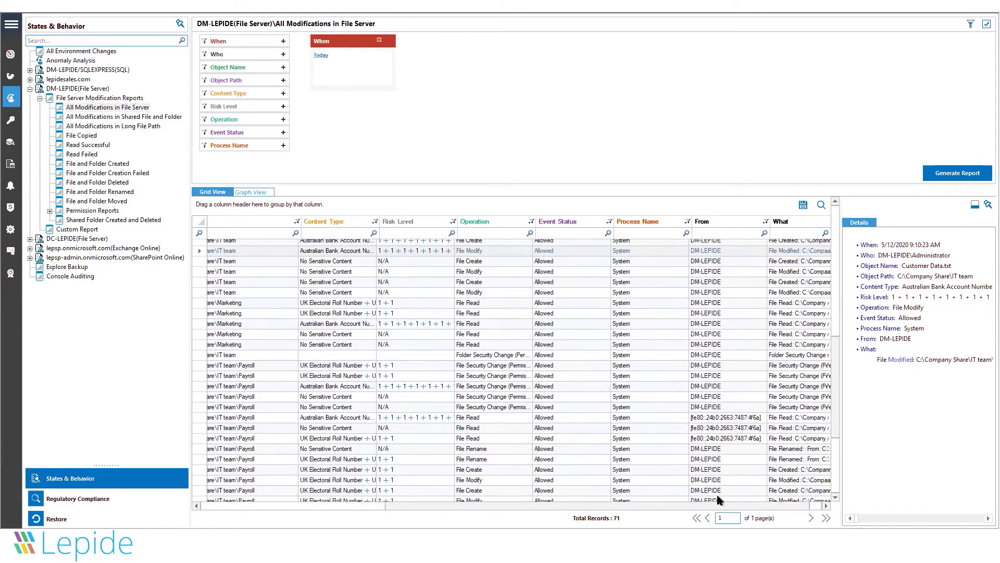
scroll(718, 499, "right", 1)
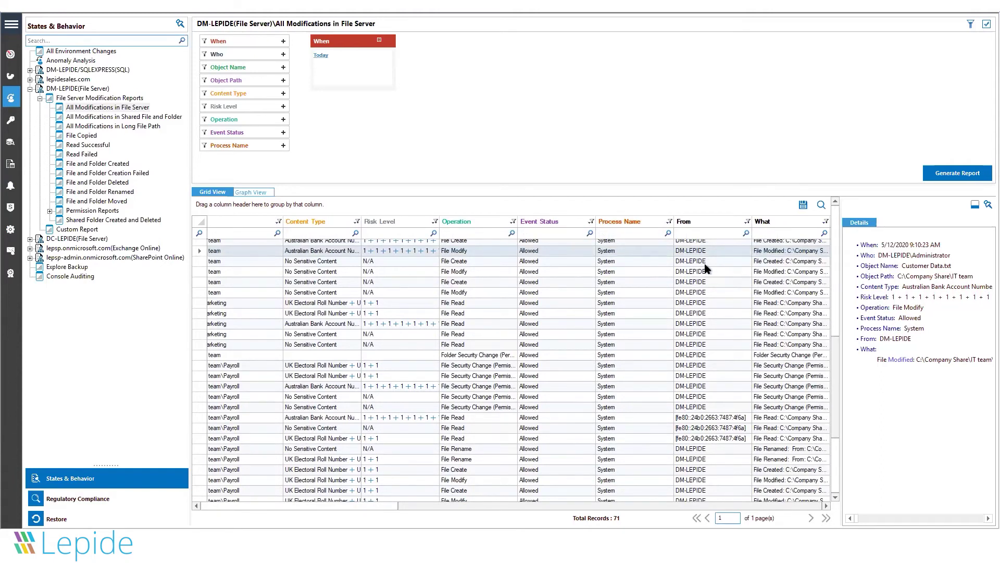
scroll(706, 268, "left", 15)
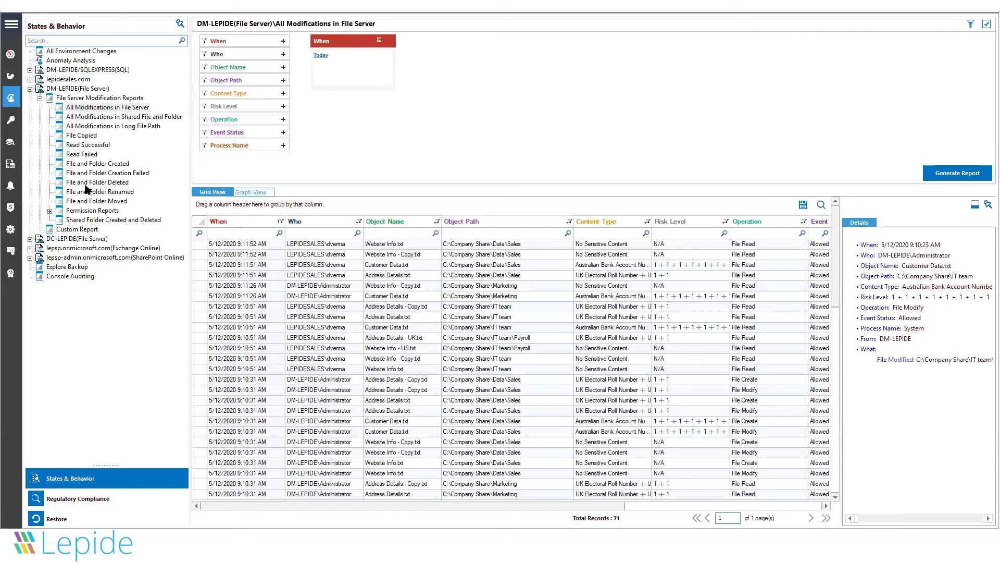
Set the File and Folder Deleted report's When filter to a custom range starting 07/01/2019
left_click(321, 54)
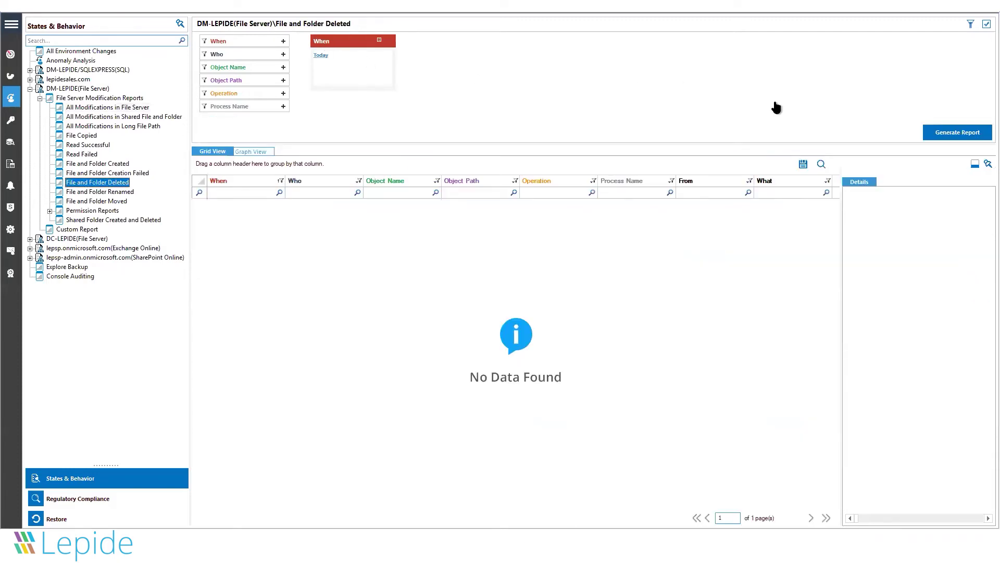
left_click(952, 134)
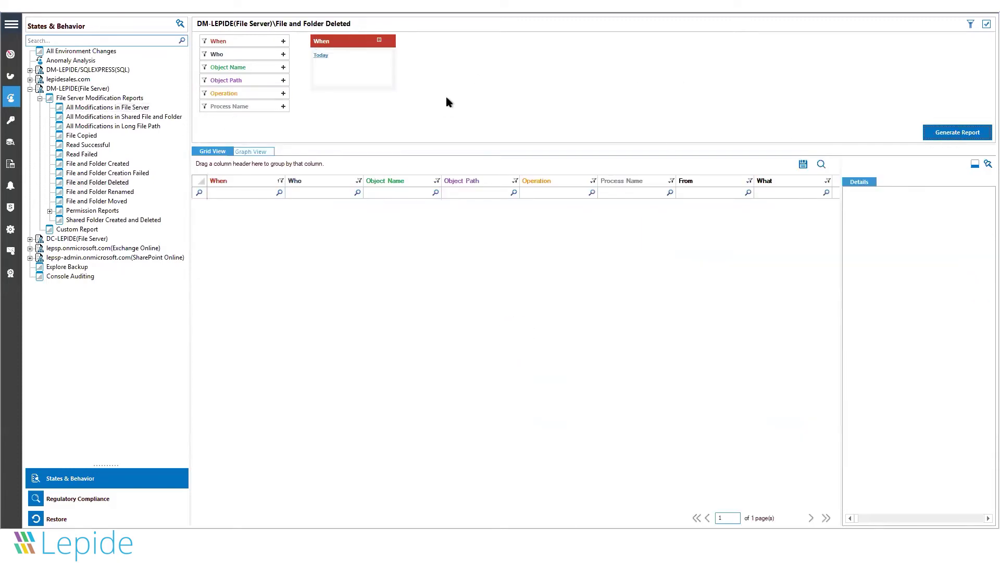
left_click(322, 56)
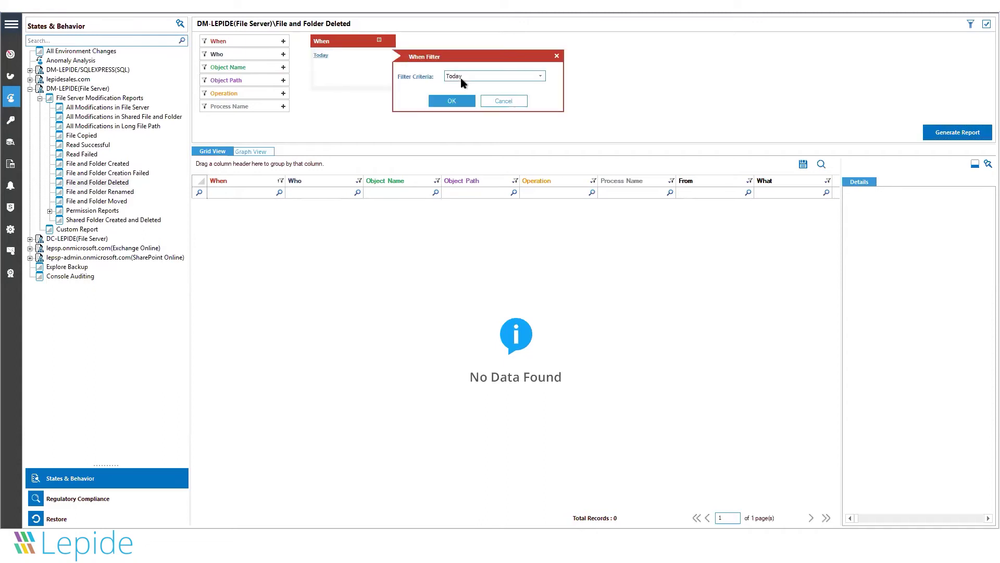
left_click(469, 76)
left_click(466, 126)
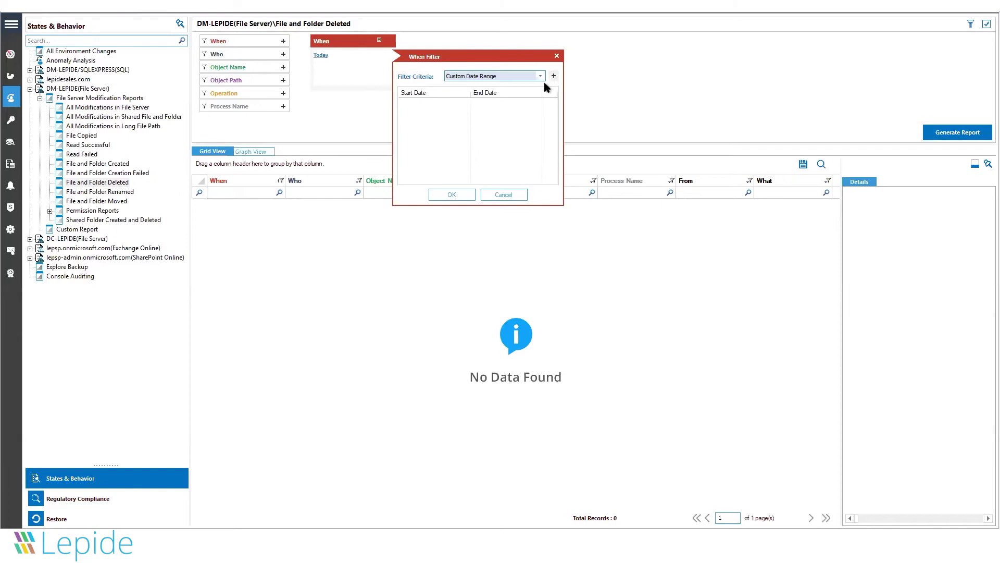
left_click(553, 75)
left_click(465, 102)
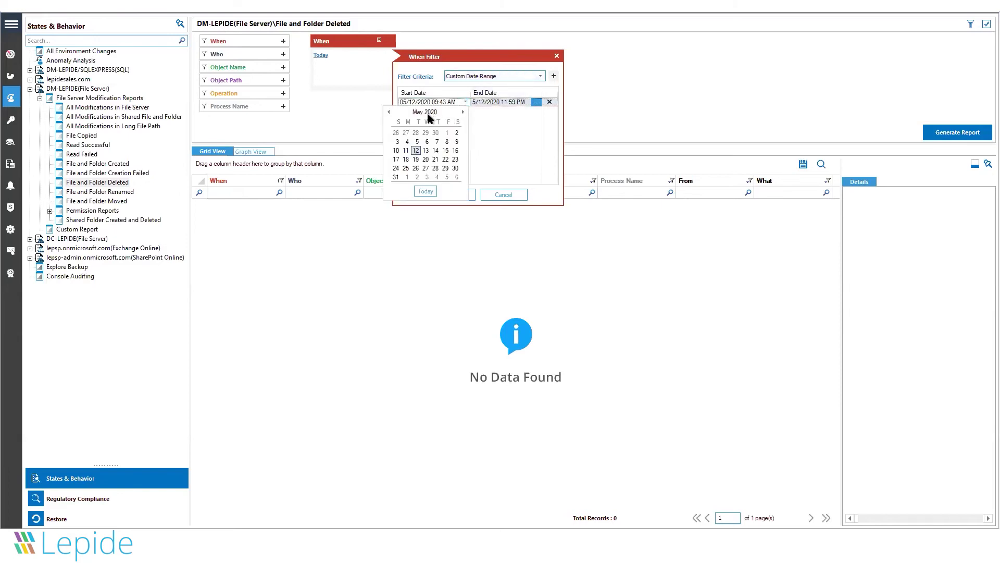
left_click_drag(429, 117, 429, 93)
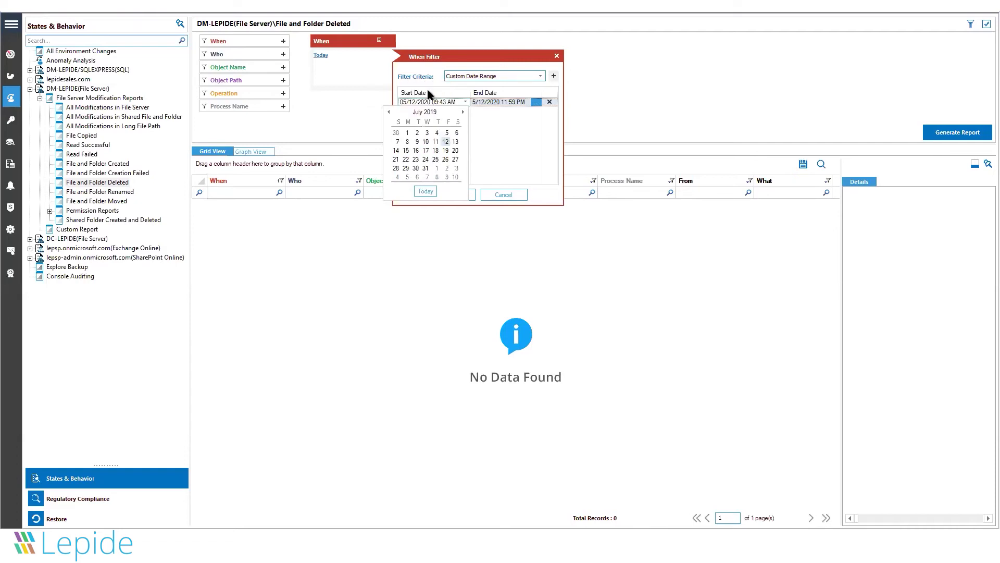
left_click(407, 133)
left_click(461, 194)
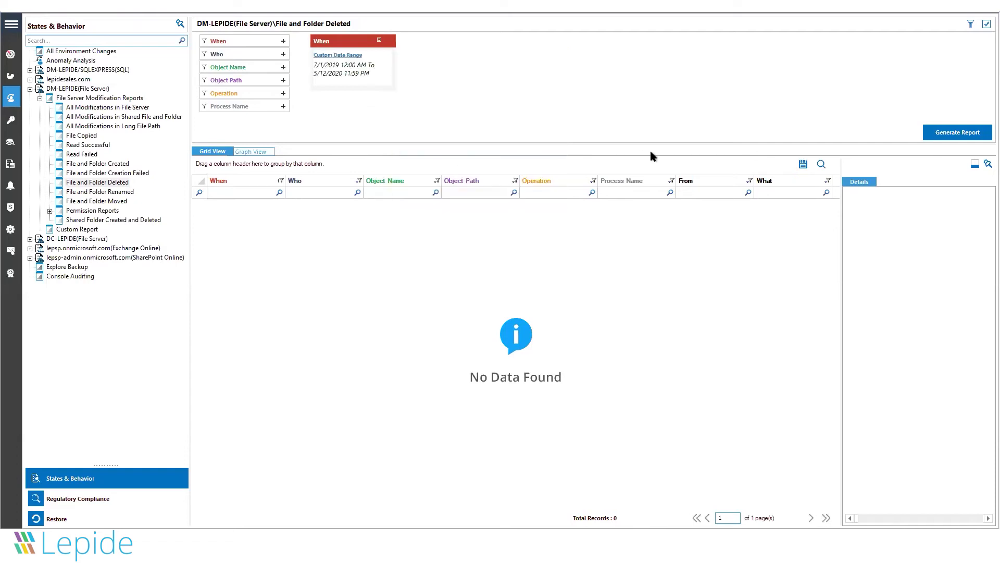
Generate the deletion report for the custom range, leaving Who unfiltered, and view the second record's details
left_click(254, 55)
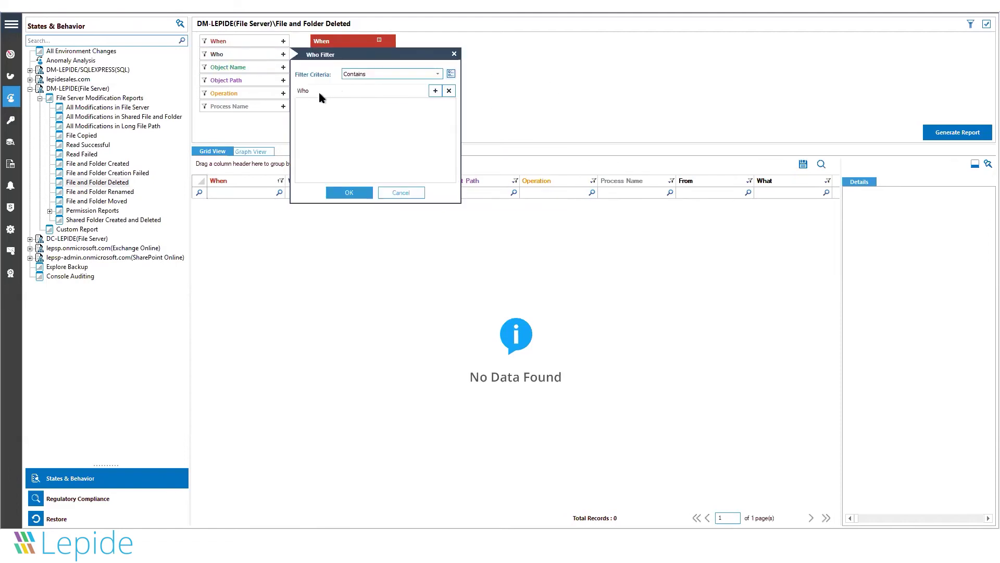
left_click(400, 193)
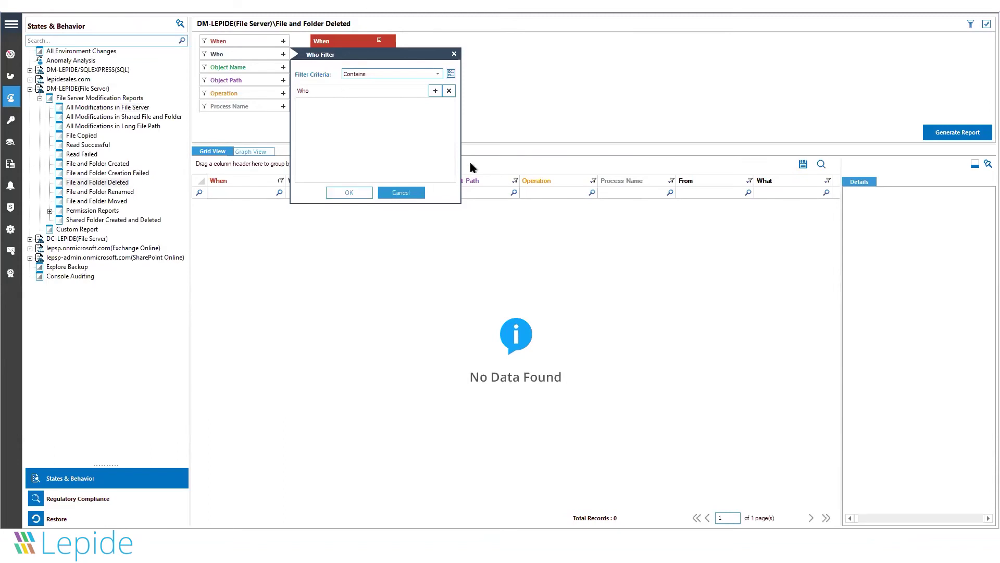
left_click(948, 137)
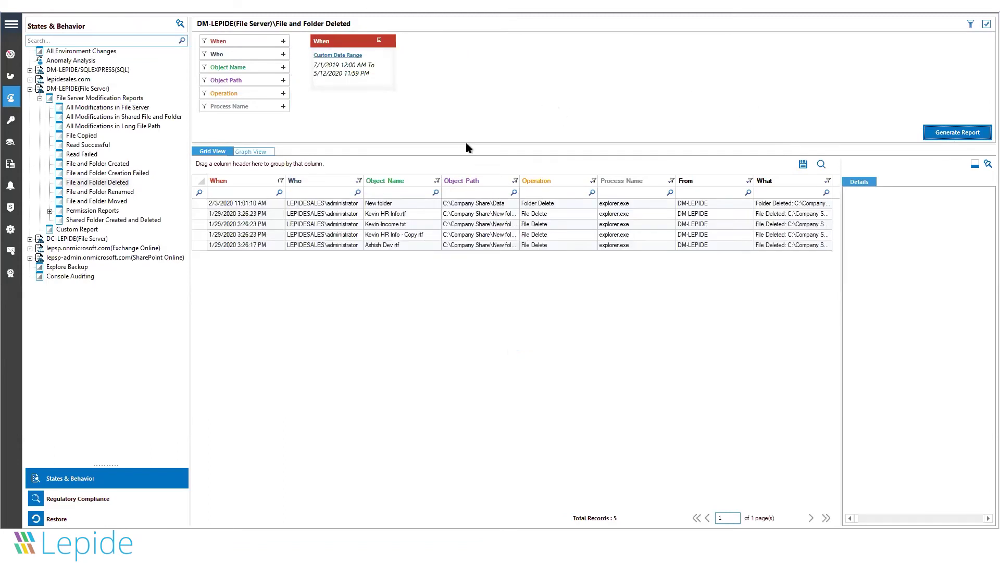
left_click(537, 216)
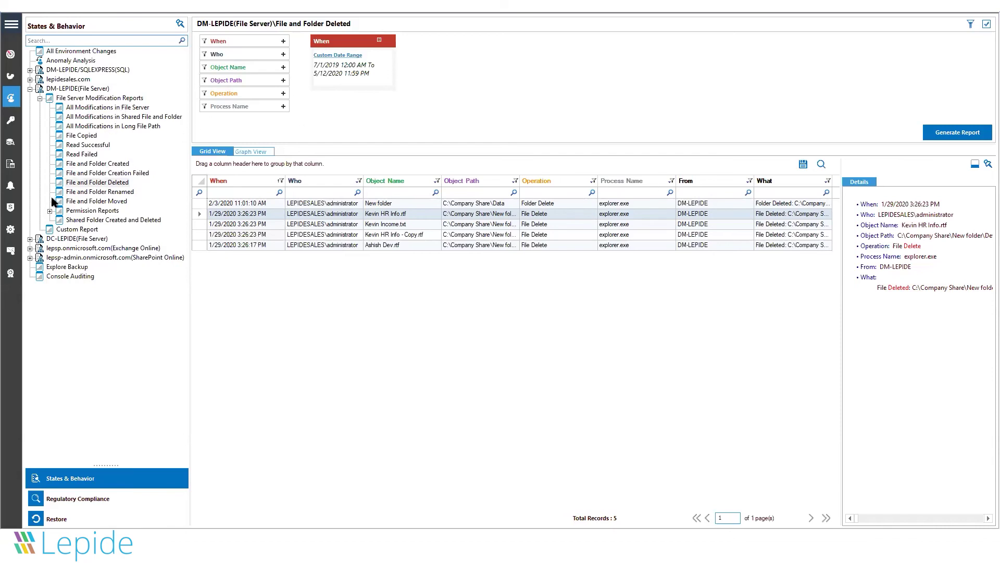
Expand Permission Reports to list File Permissions Modified, Ownership Modified and the other reports
left_click(50, 211)
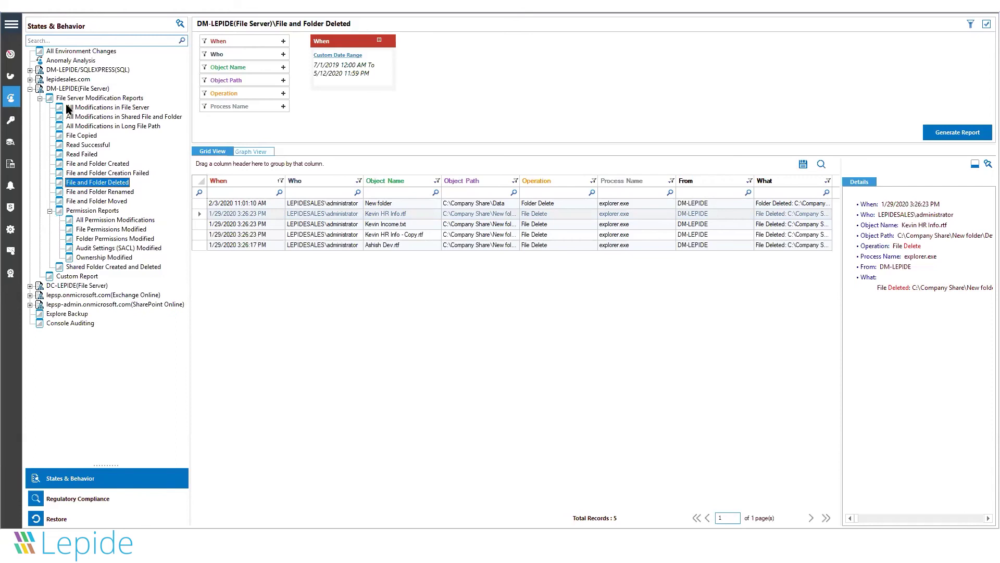